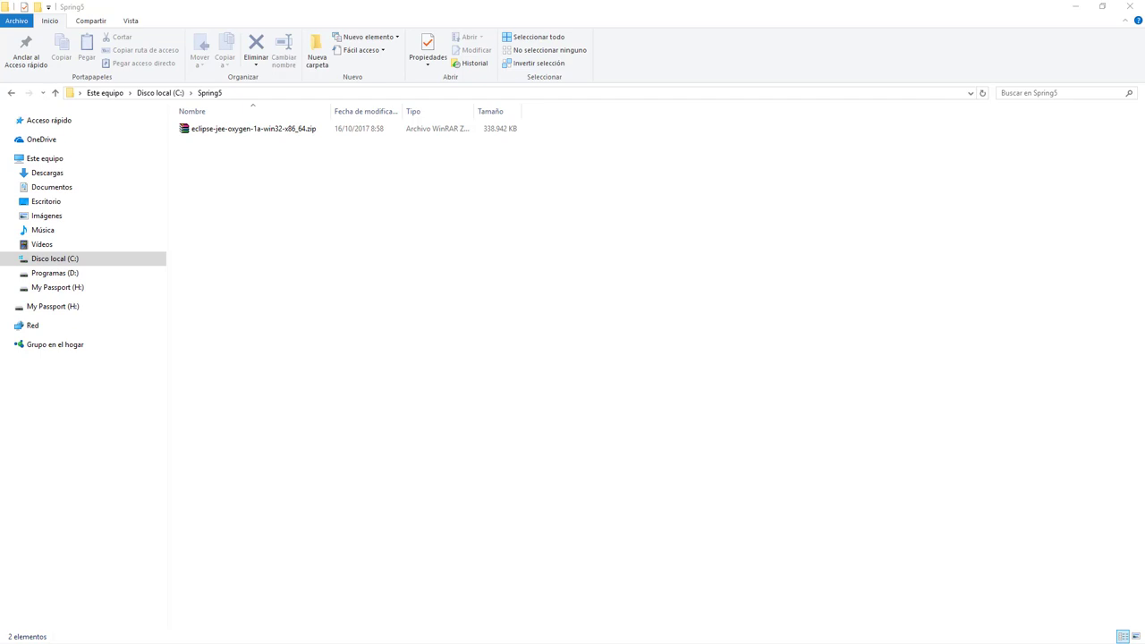
Extract eclipse-jee-oxygen-1a-win32-x86_64.zip into the Spring5 folder and launch eclipse.exe from the extracted eclipse folder.
click(301, 216)
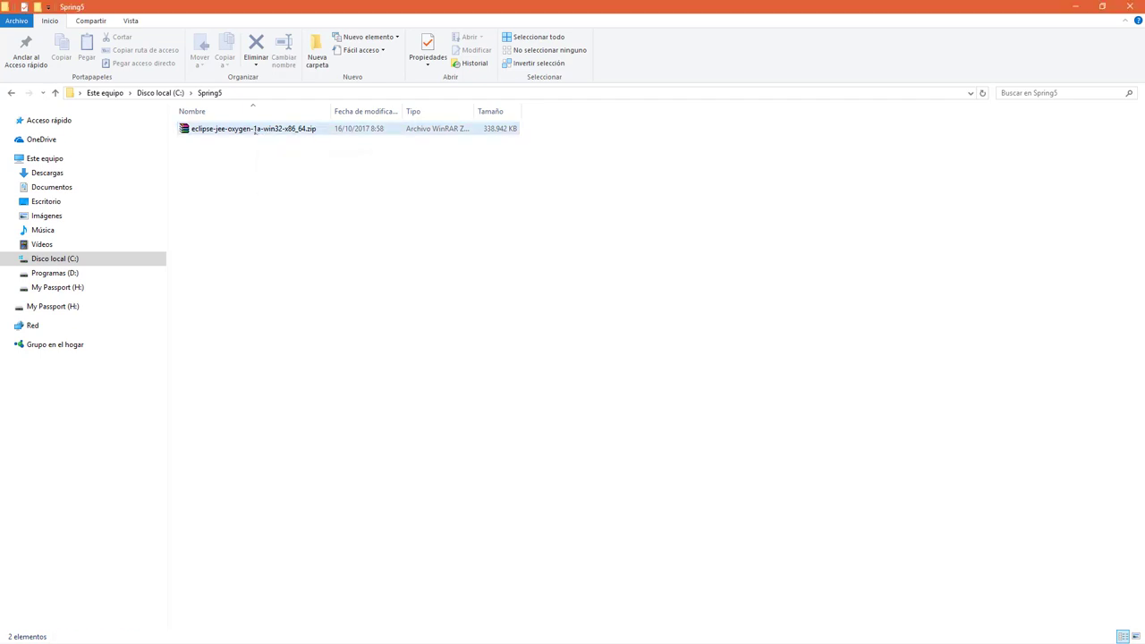
right_click(257, 130)
click(294, 166)
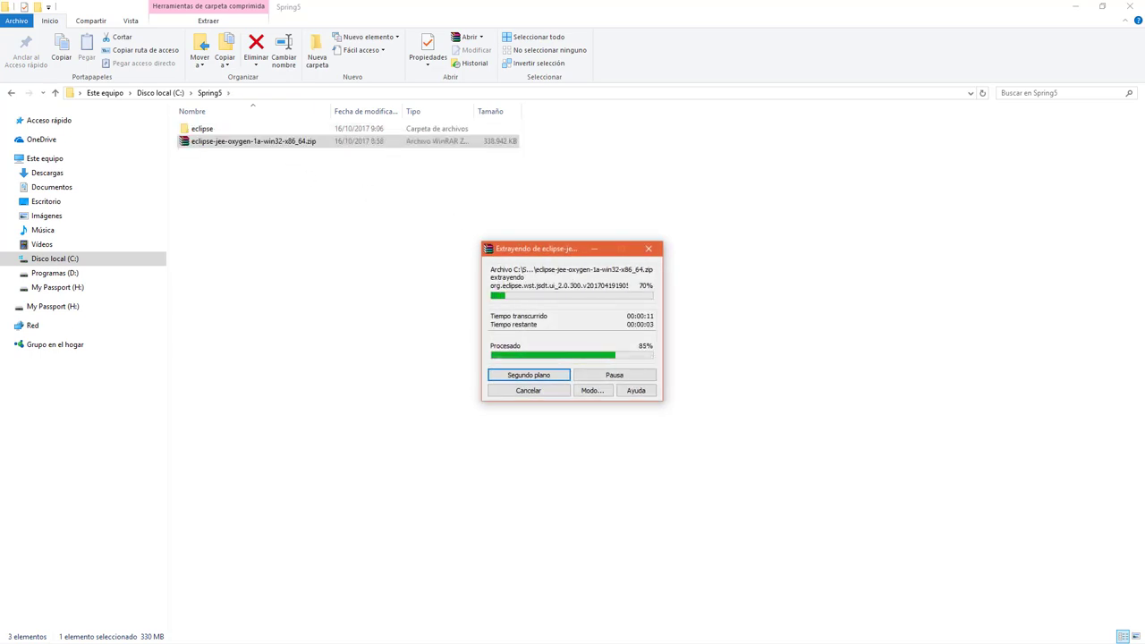
double_click(206, 130)
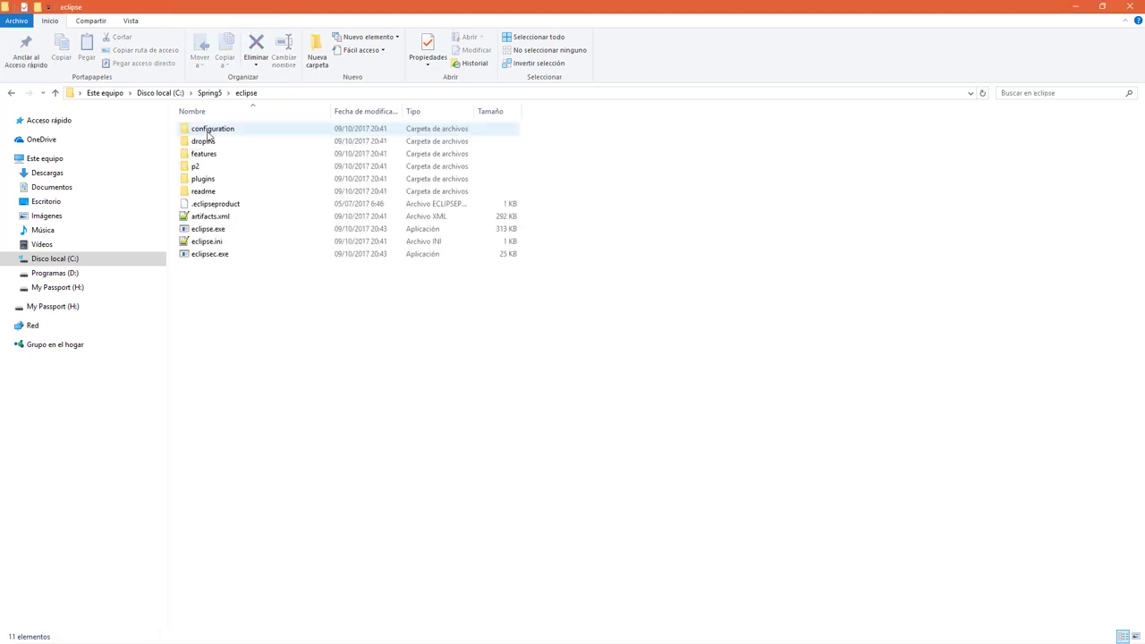
double_click(216, 233)
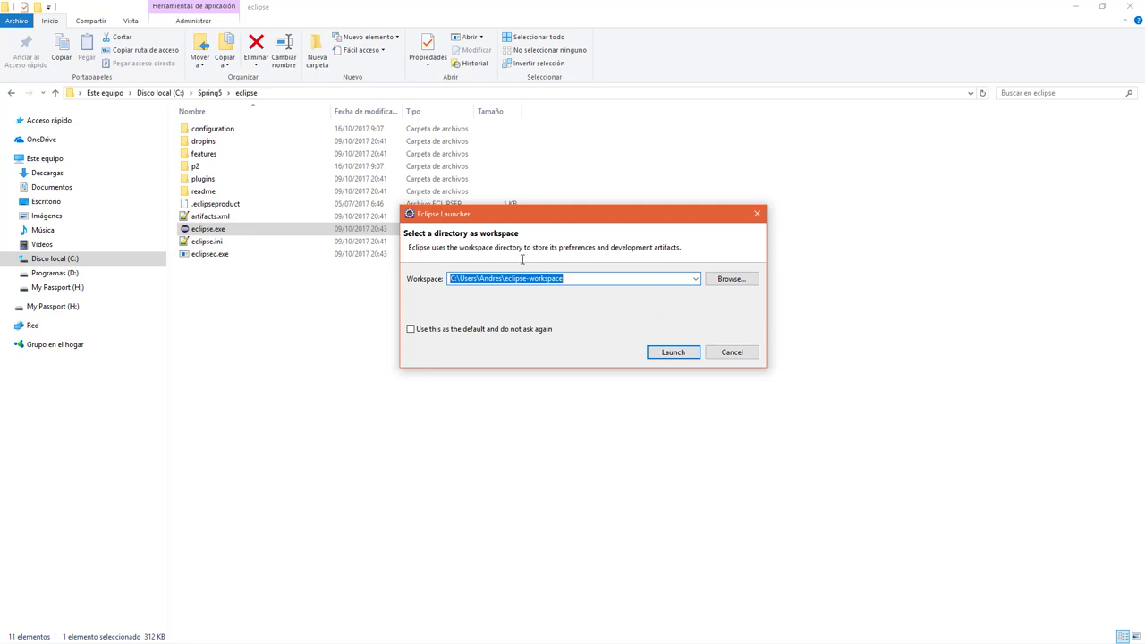
Switch to File Explorer and return to the C:\Spring5 folder.
click(79, 95)
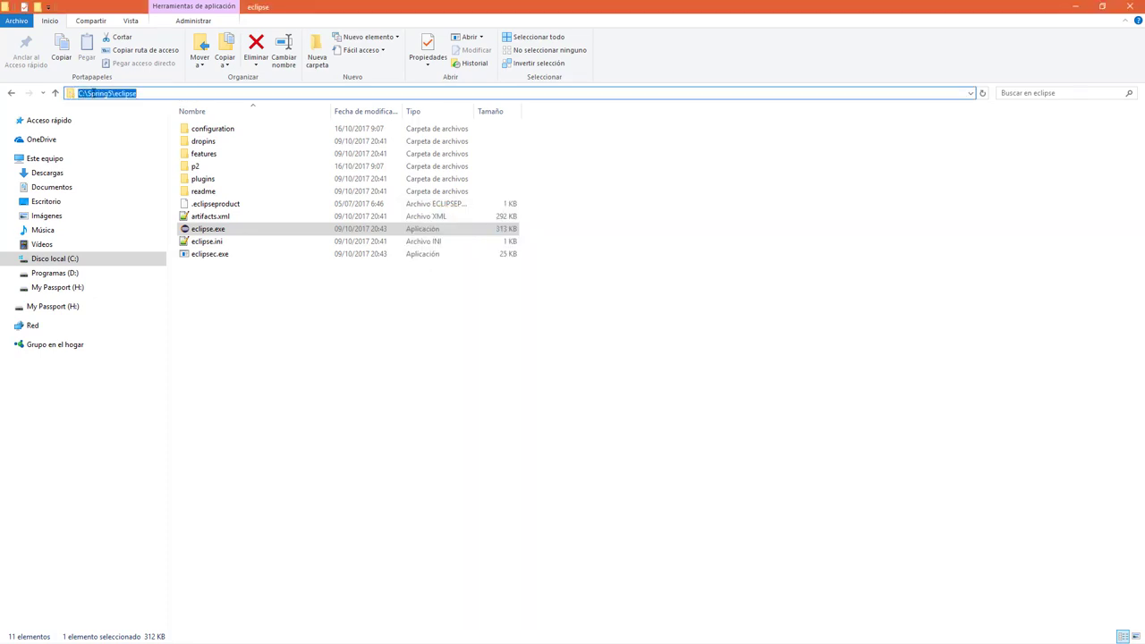
click(110, 96)
drag(147, 93, 114, 94)
key(BackSpace)
key(Return)
click(289, 95)
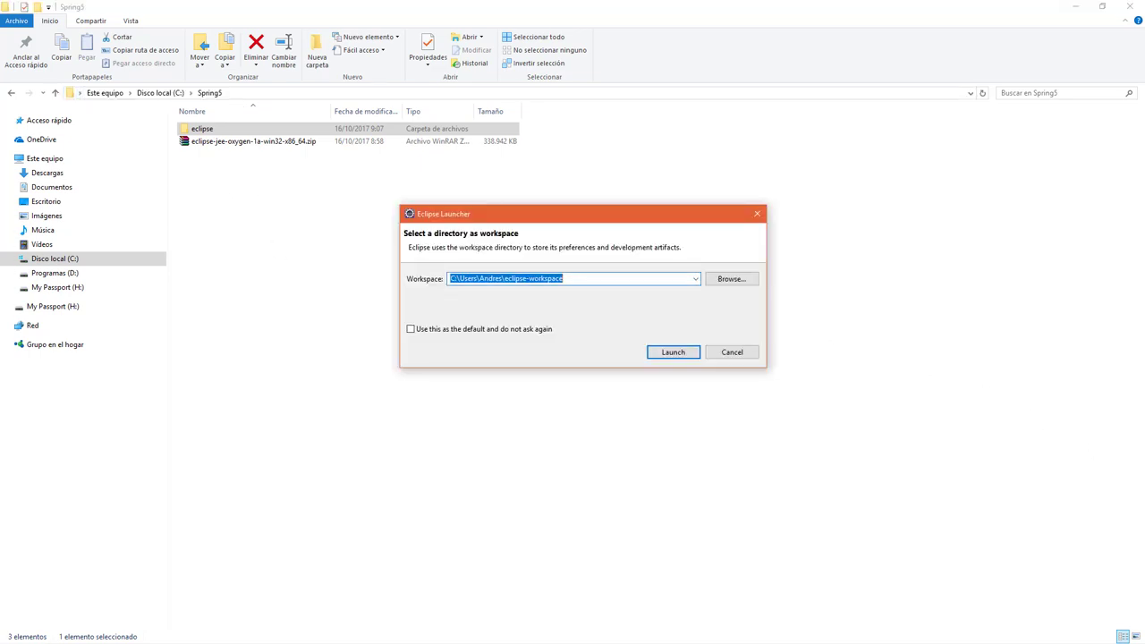
click(567, 279)
drag(567, 279, 506, 279)
key(ctrl+c)
click(230, 205)
right_click(231, 201)
mouse_move(358, 392)
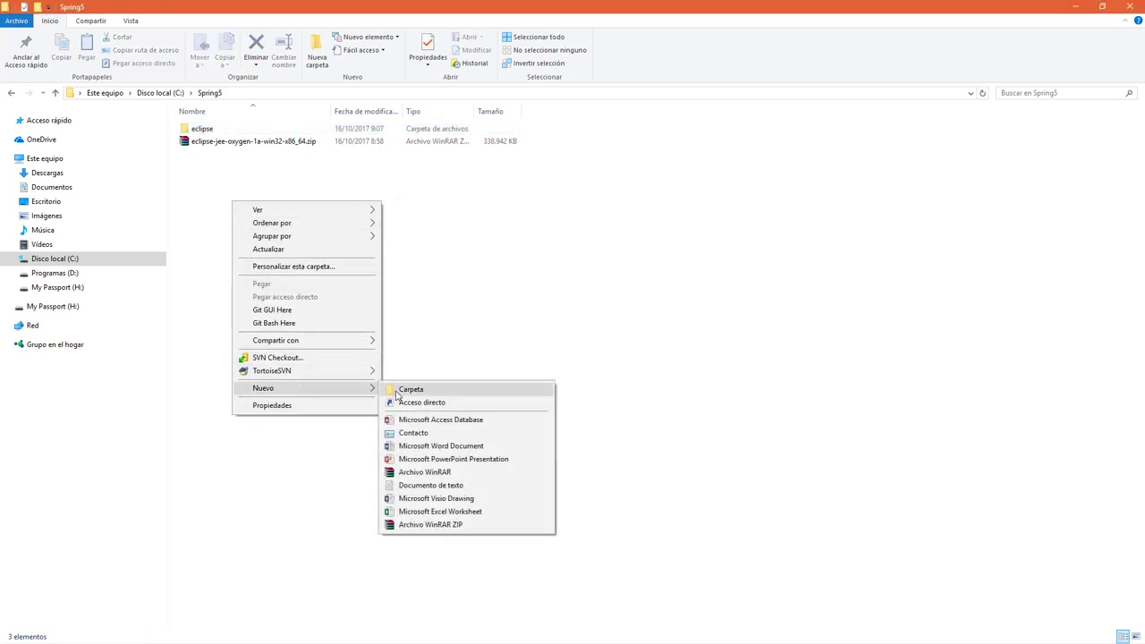
click(398, 391)
key(ctrl+v)
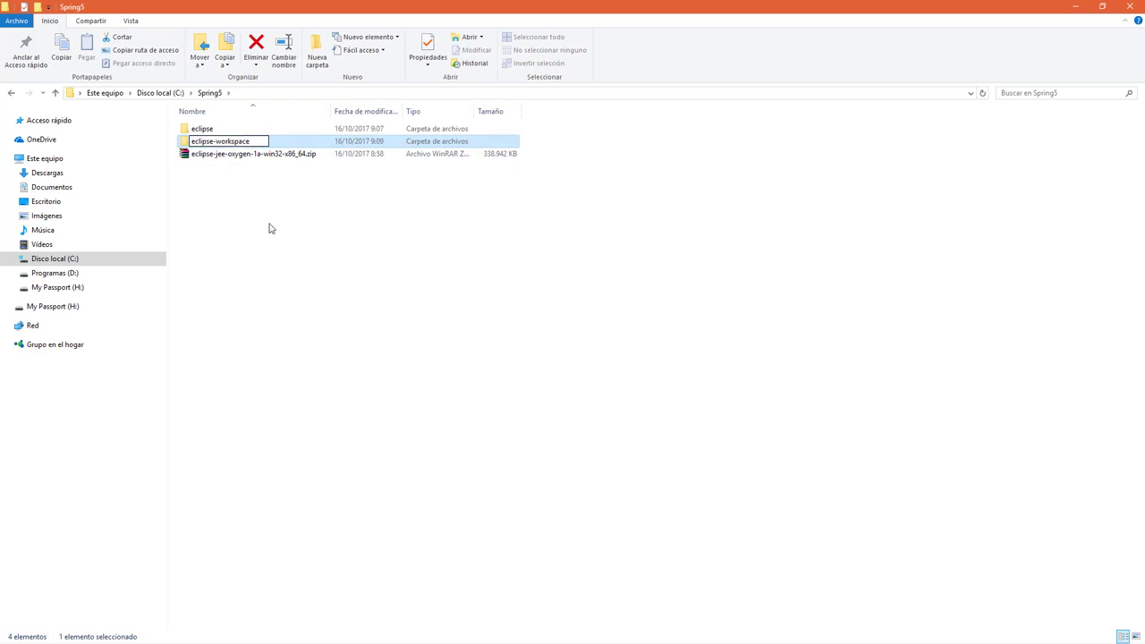
click(199, 95)
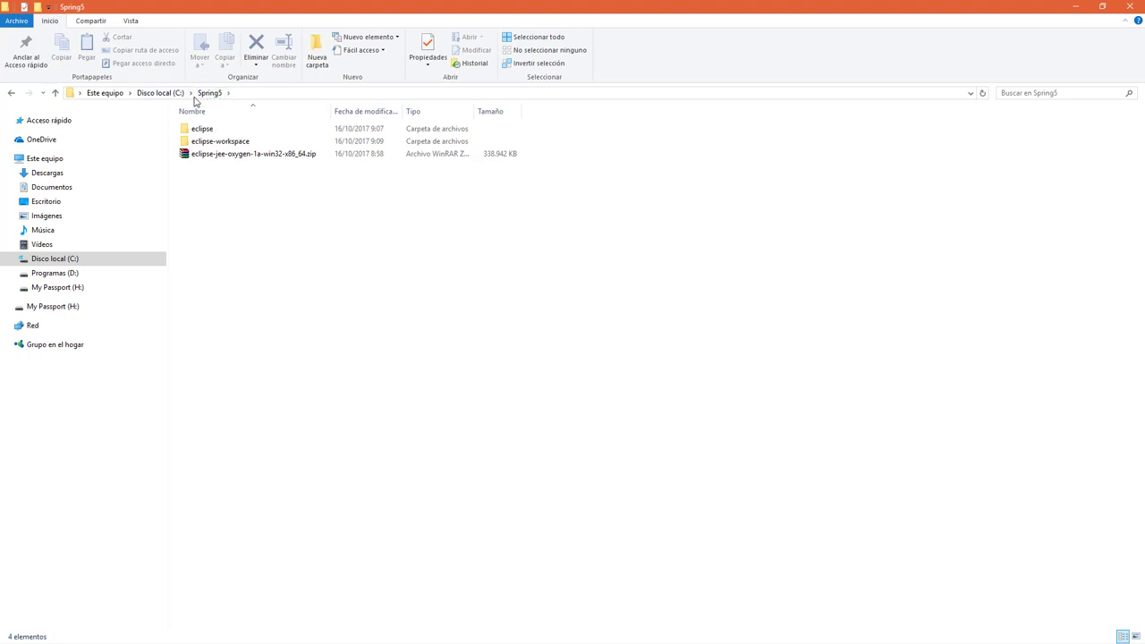
Set the Eclipse workspace to C:\Spring5\eclipse-workspace, make it the default without asking again, and launch Eclipse.
double_click(215, 143)
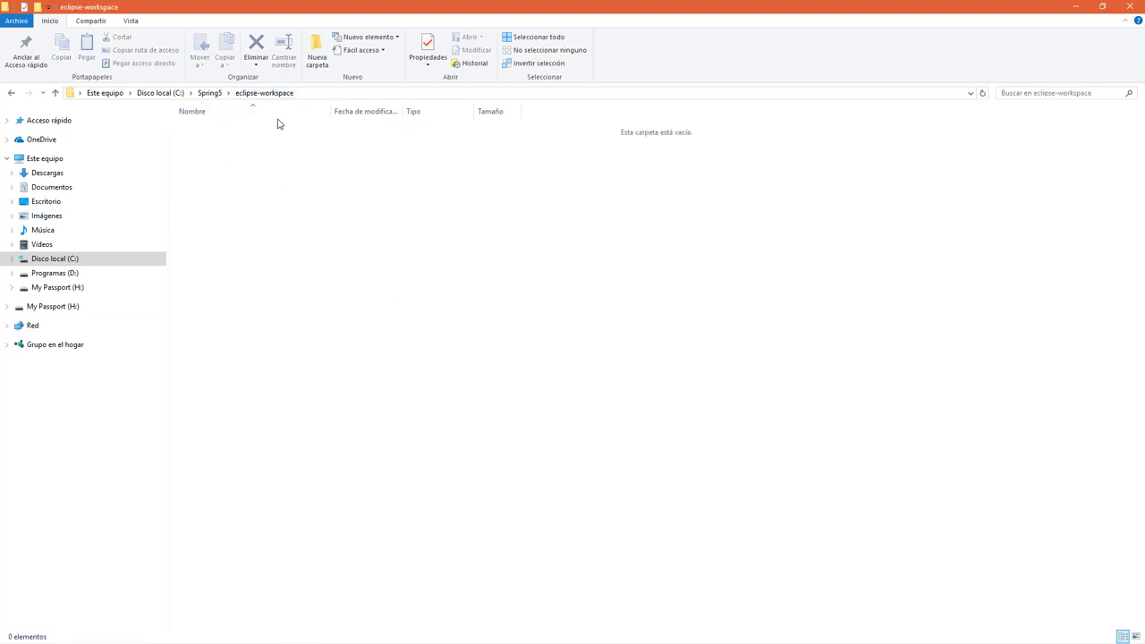
click(474, 279)
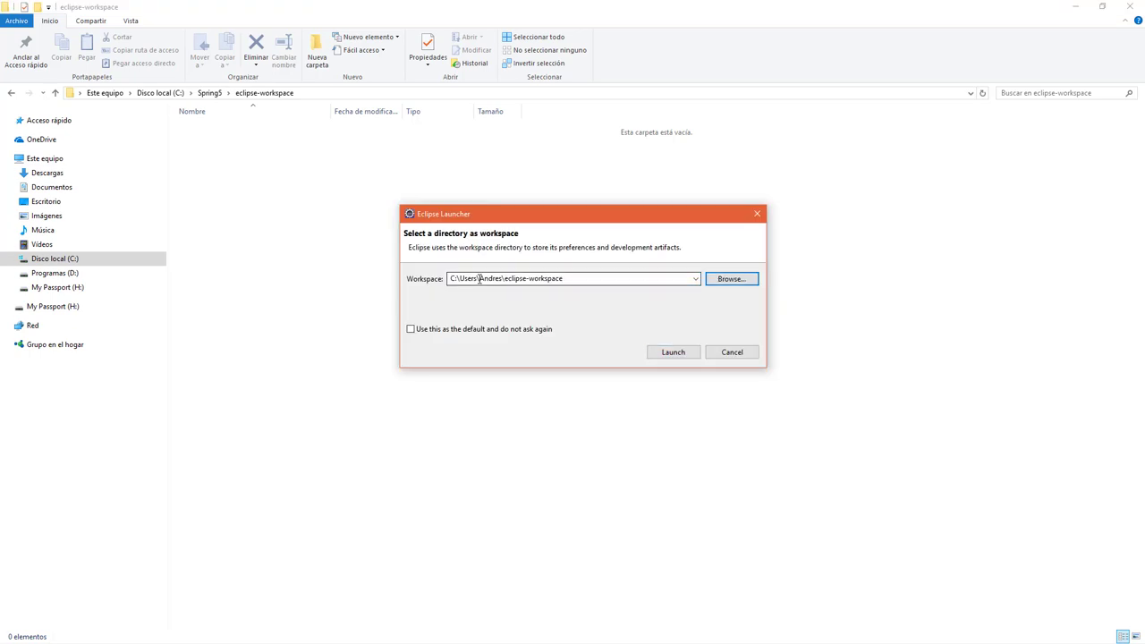
drag(462, 278, 502, 279)
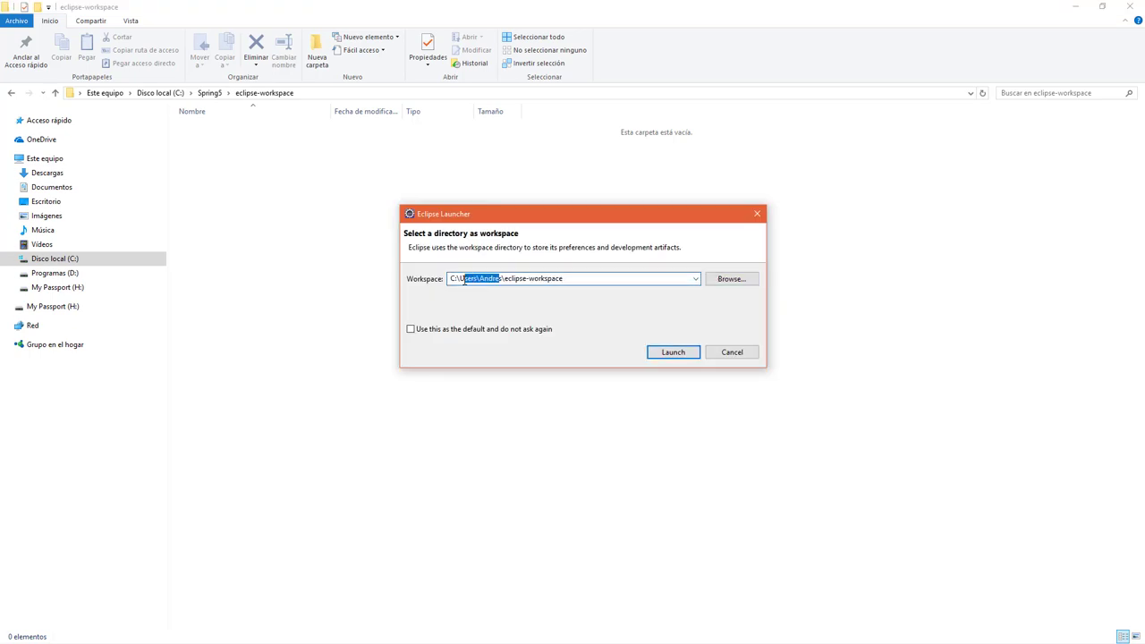
text(Spring5)
click(411, 331)
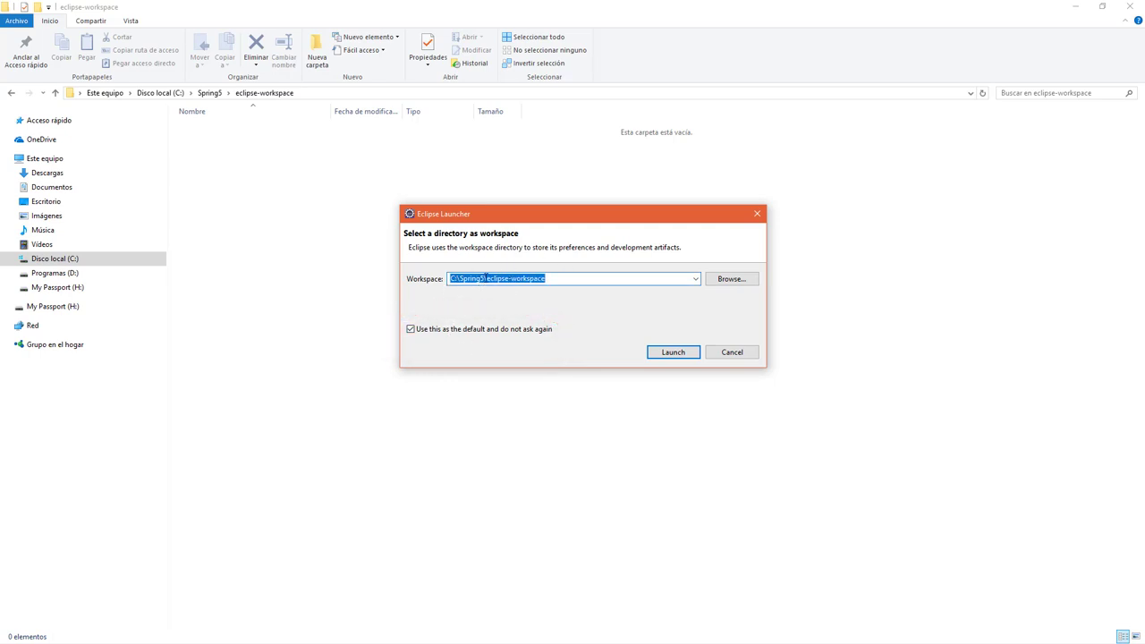
click(673, 352)
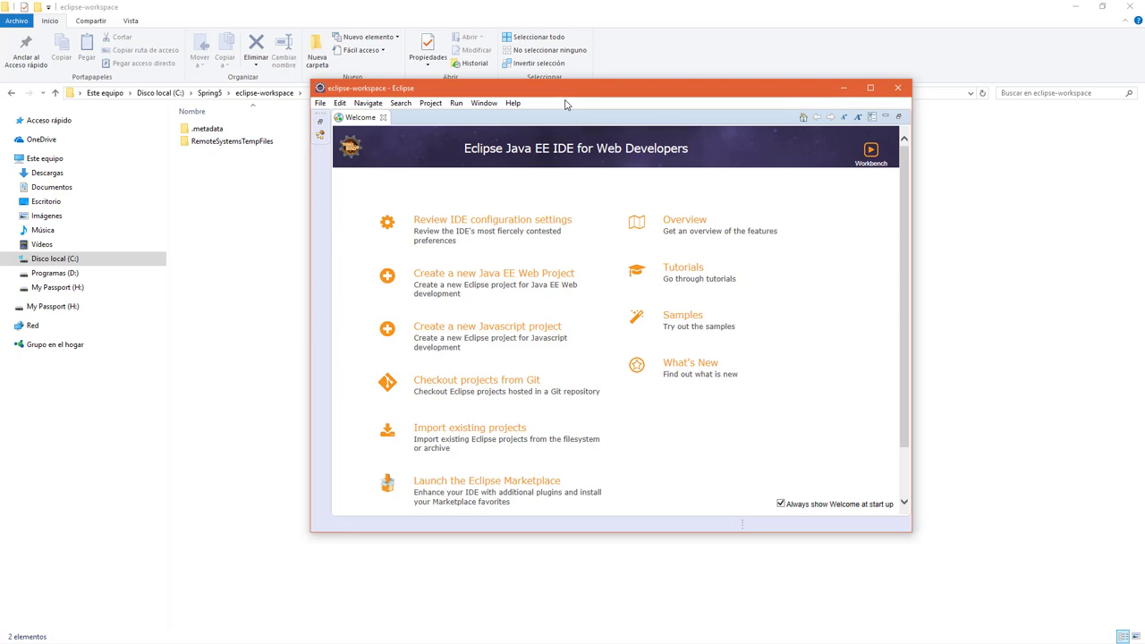
Open the Eclipse Marketplace and search for "spring".
click(512, 103)
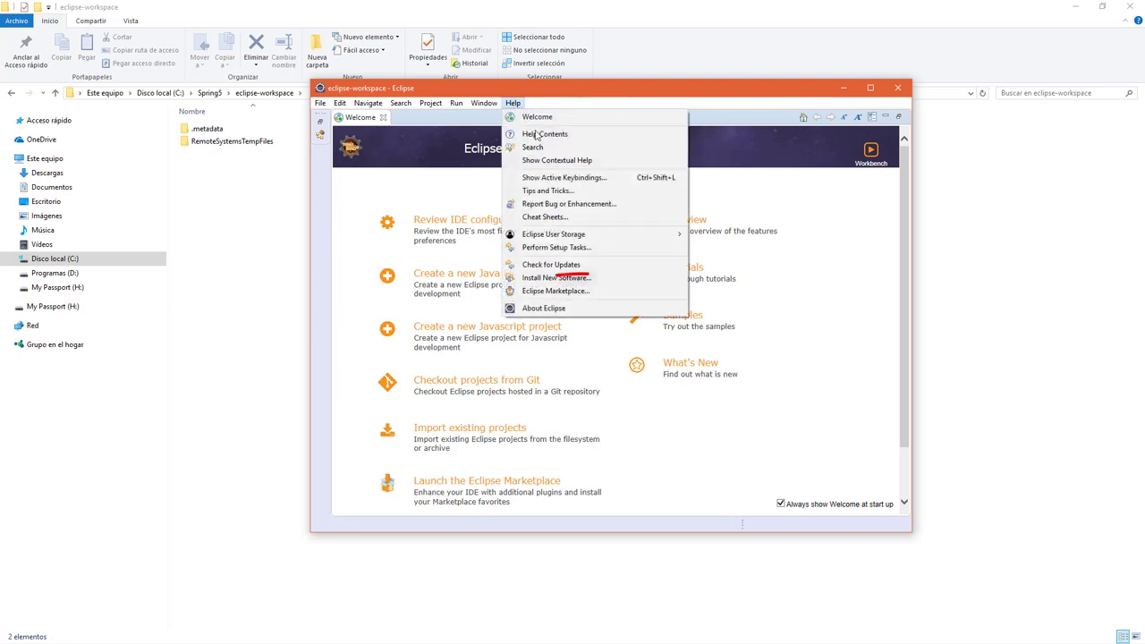
click(569, 293)
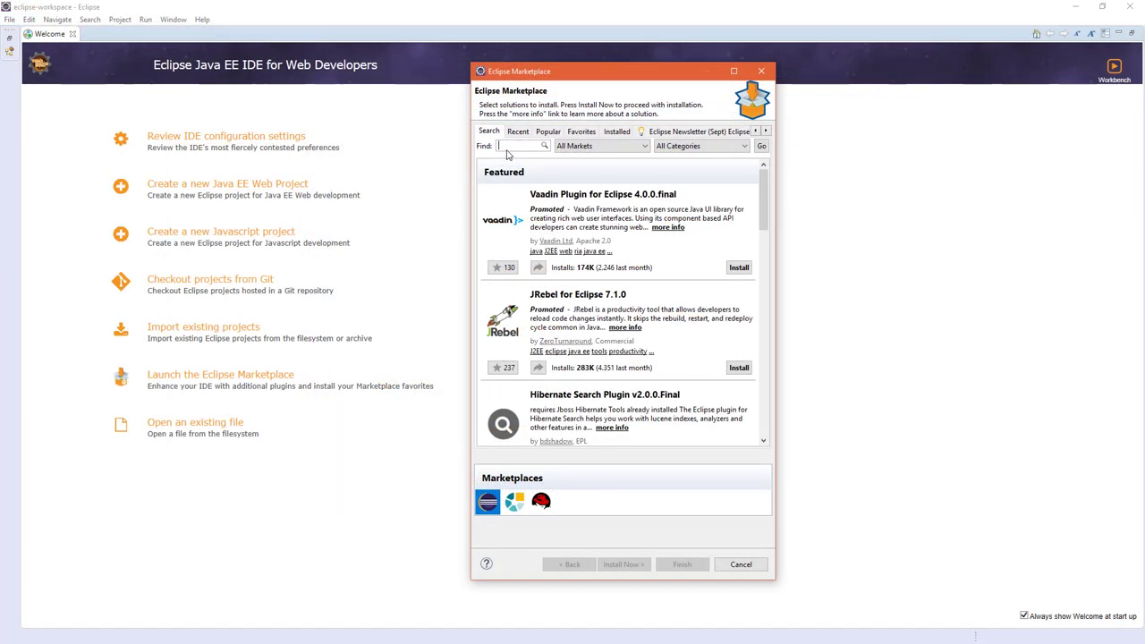
text(spri)
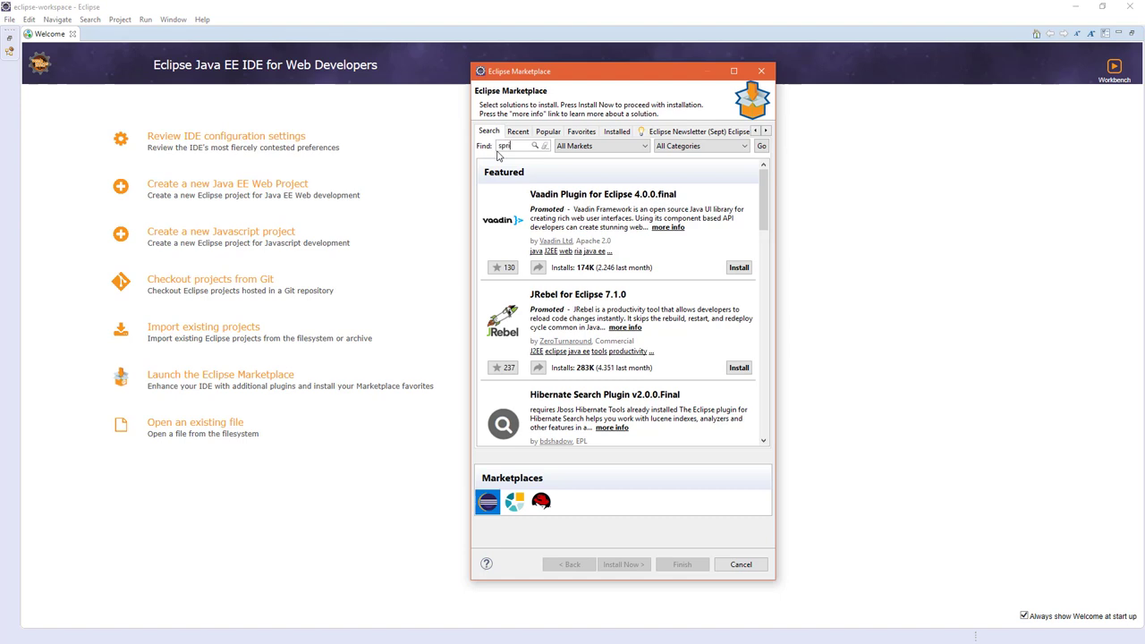
text(ng)
key(Return)
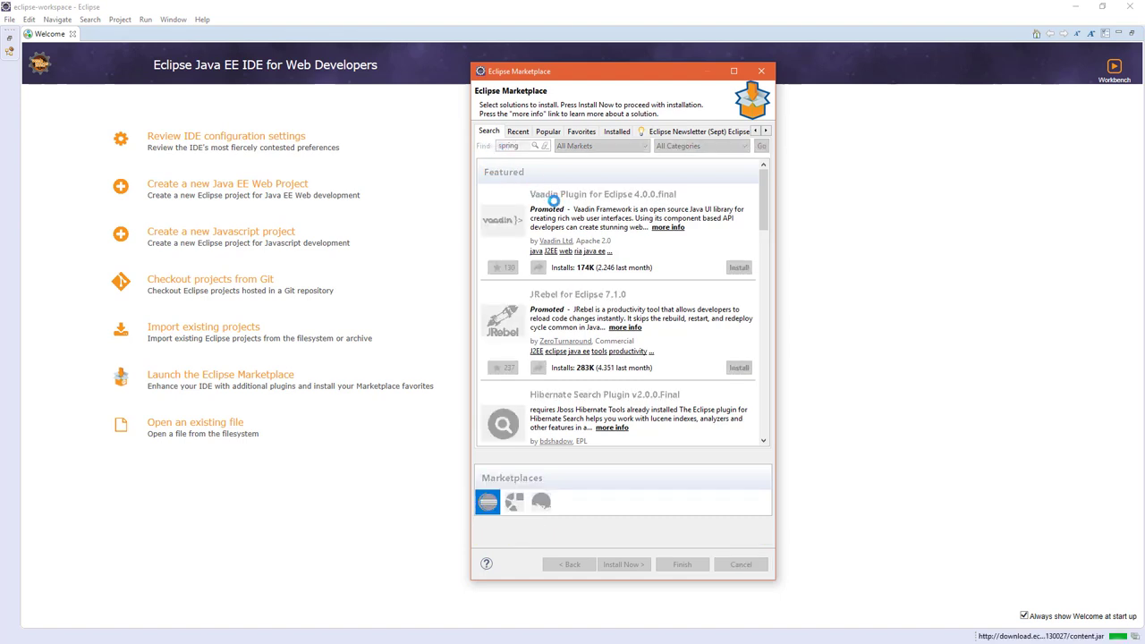
Install Spring Tools 3.9.1.RELEASE with all its features, accepting the license agreements, and restart Eclipse.
drag(765, 220, 748, 367)
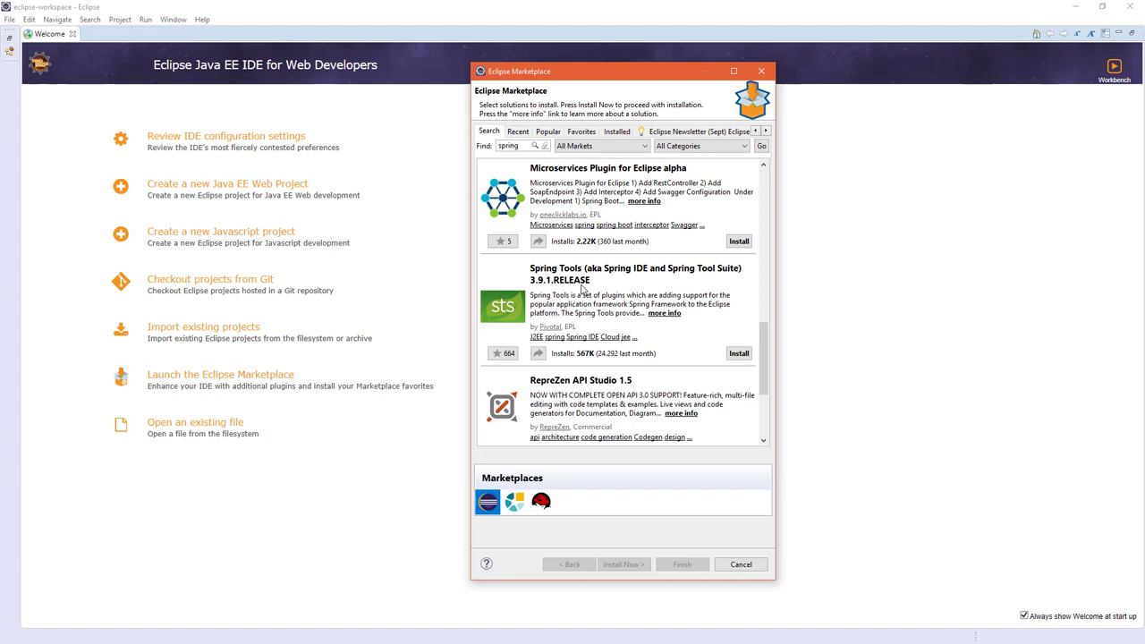
click(741, 356)
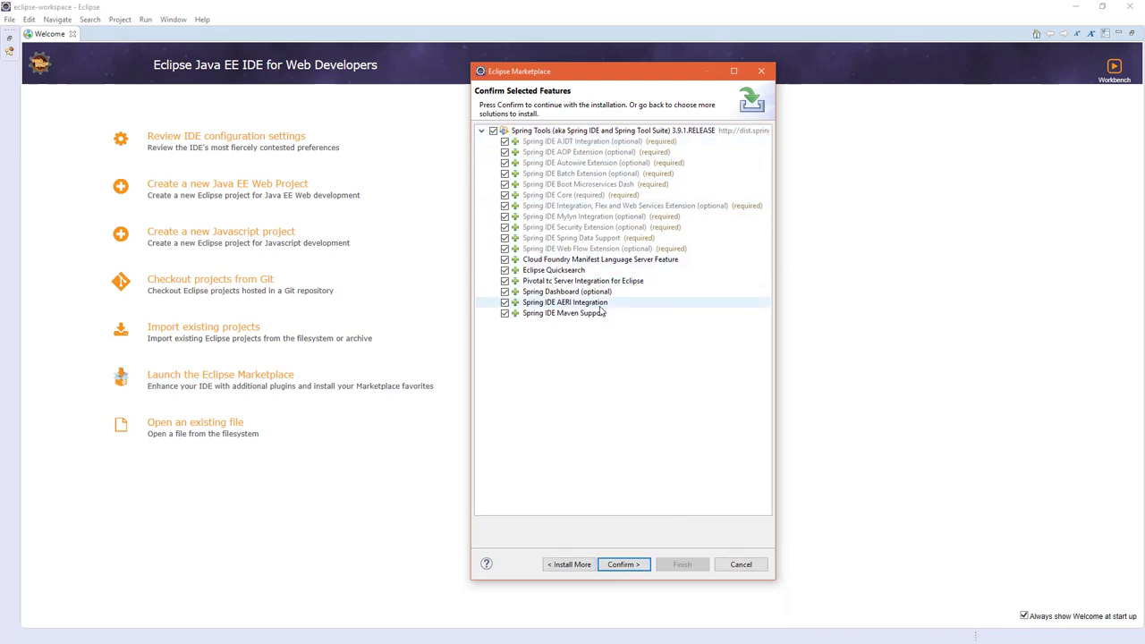
click(624, 564)
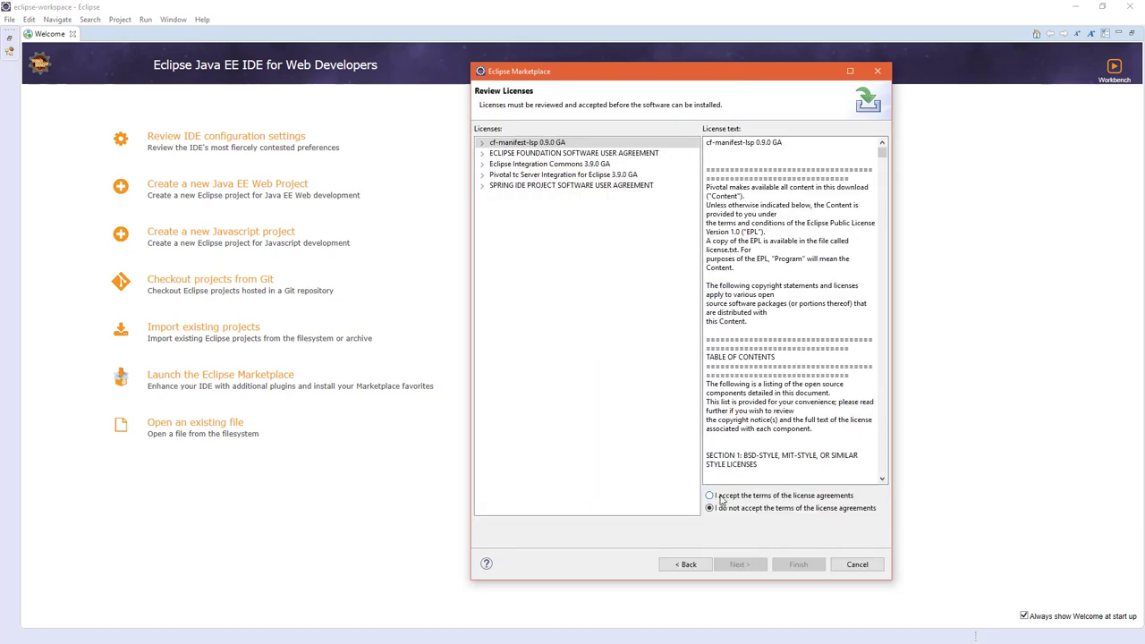
click(721, 498)
click(801, 565)
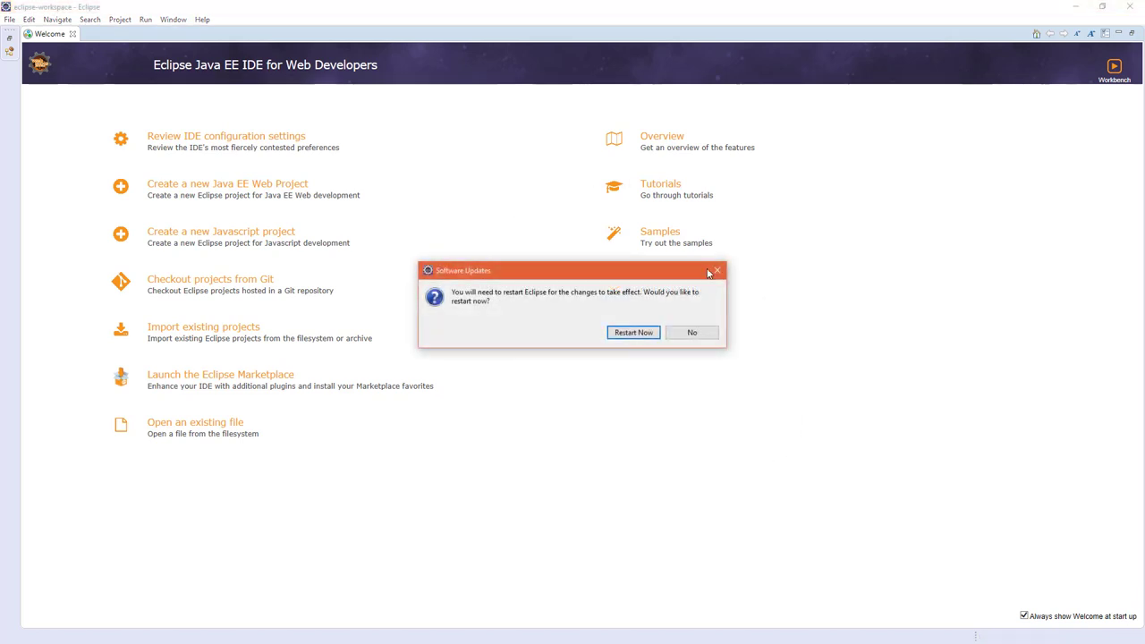
click(631, 337)
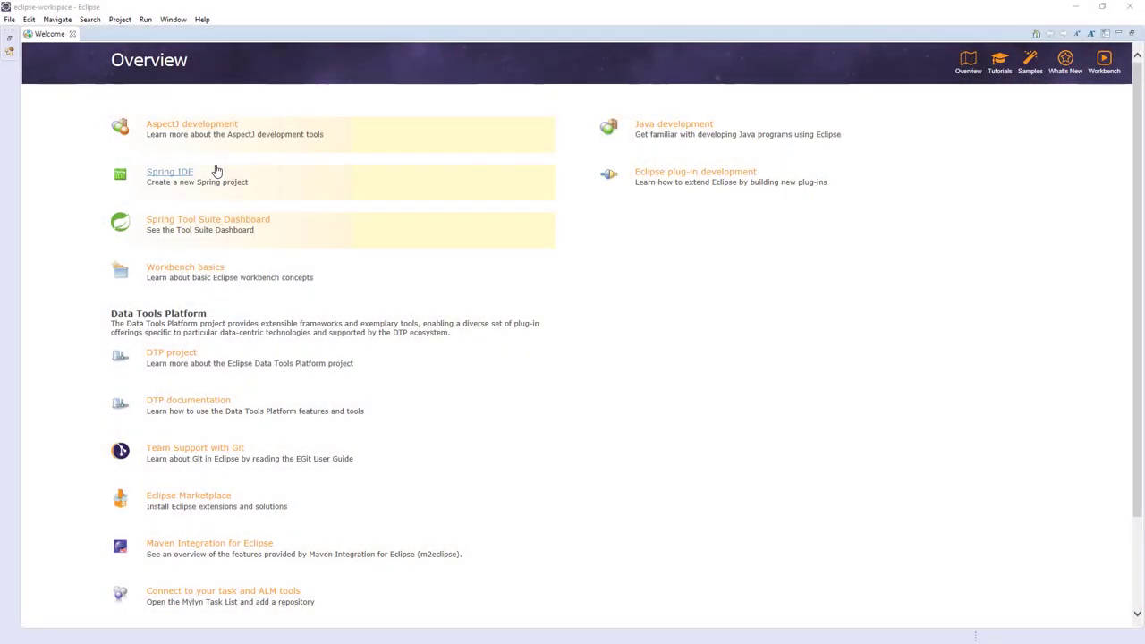
Open the Spring perspective in the workbench and show the Boot Dashboard view.
click(9, 38)
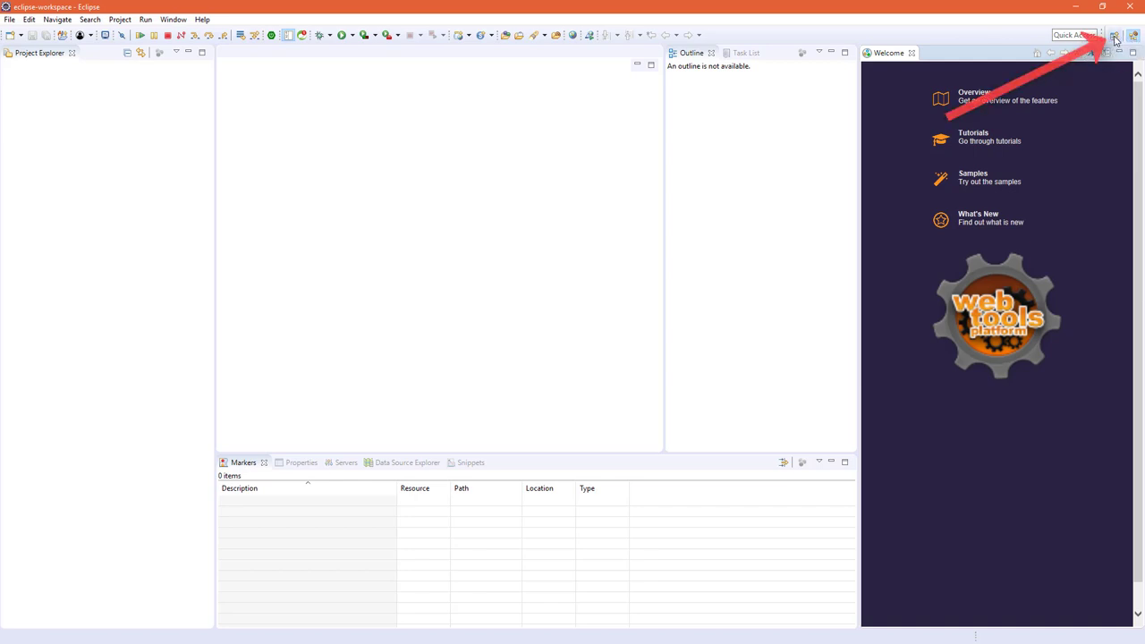
click(1115, 36)
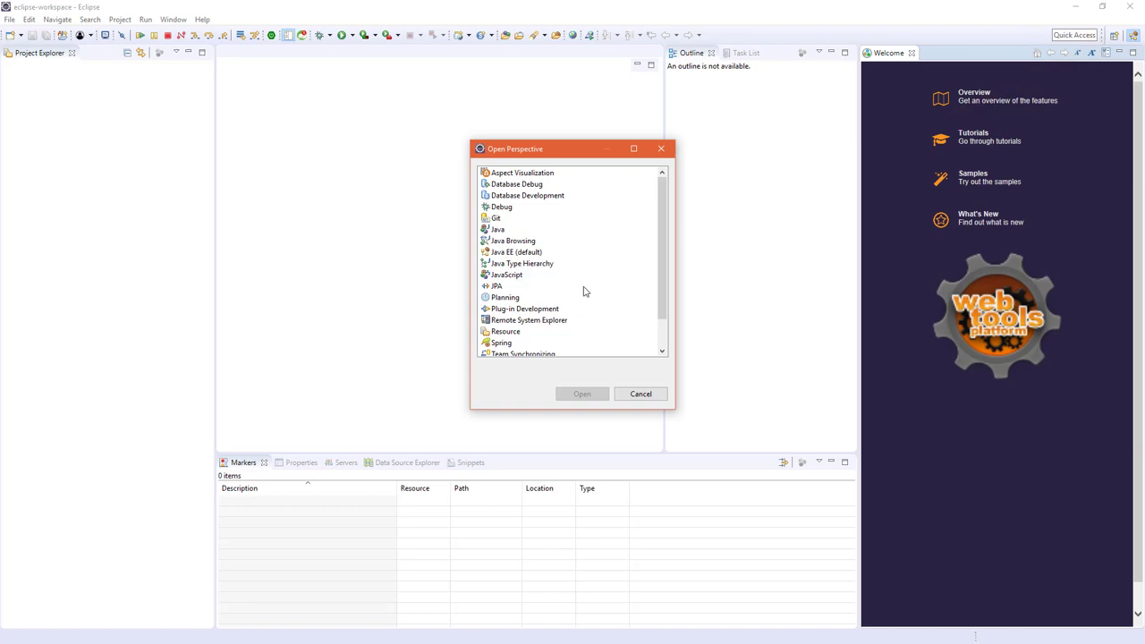
scroll(587, 290, down, 1)
scroll(588, 290, up, 1)
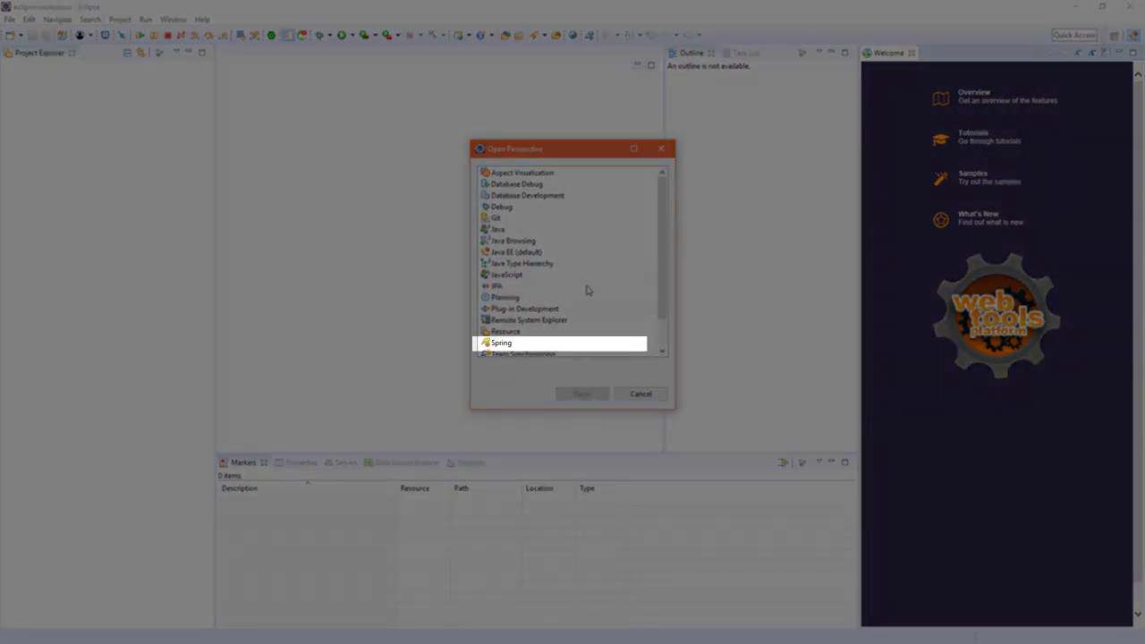
click(507, 344)
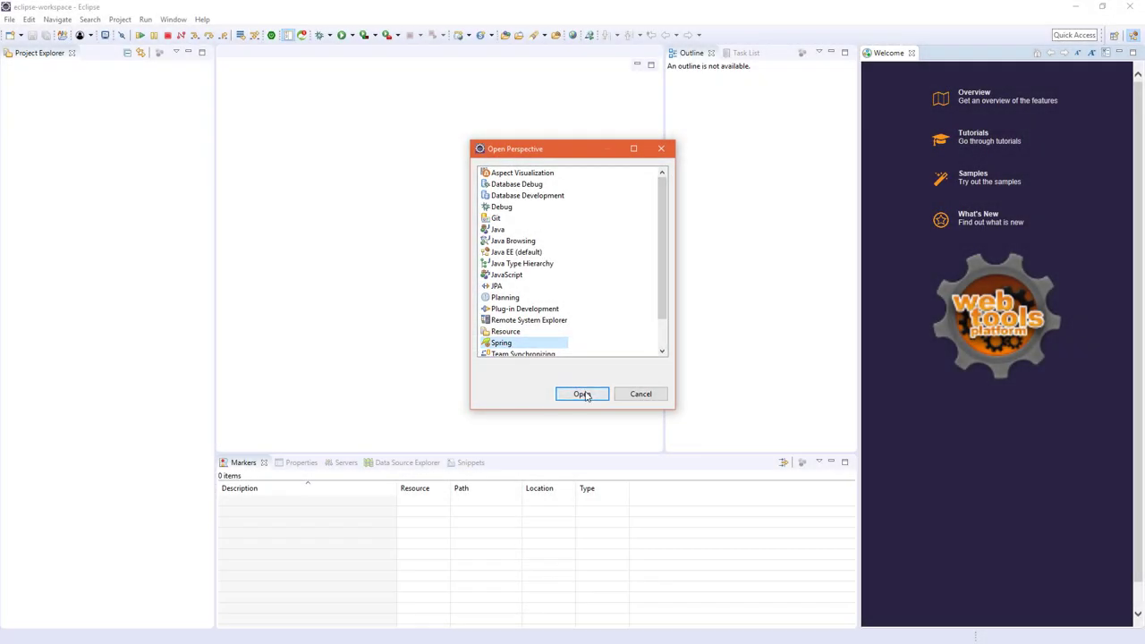
click(584, 393)
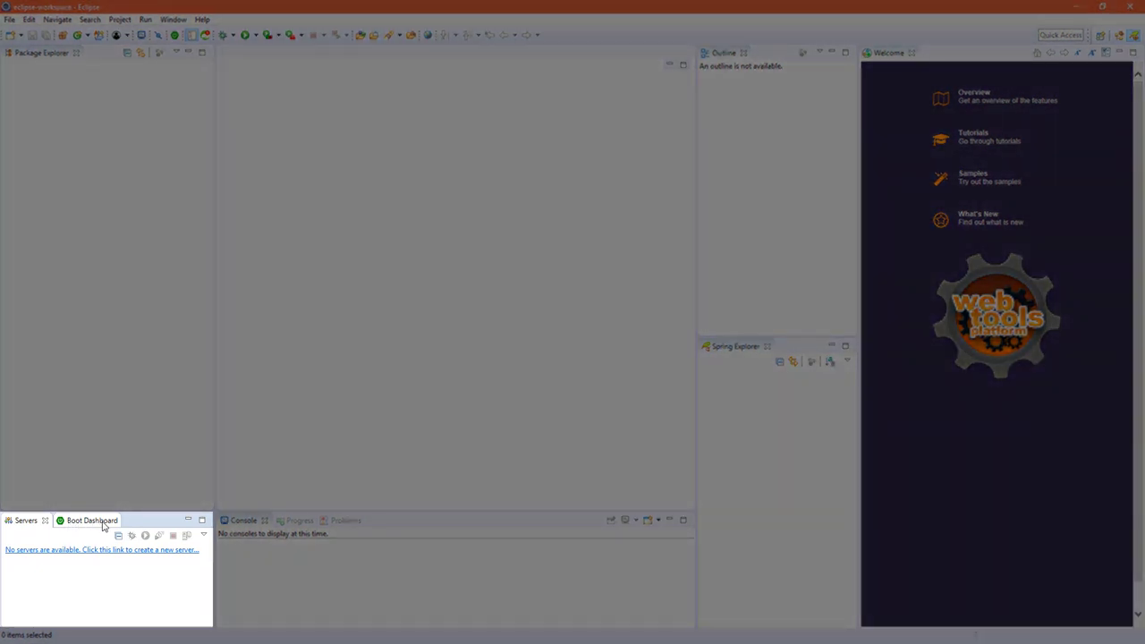
click(101, 522)
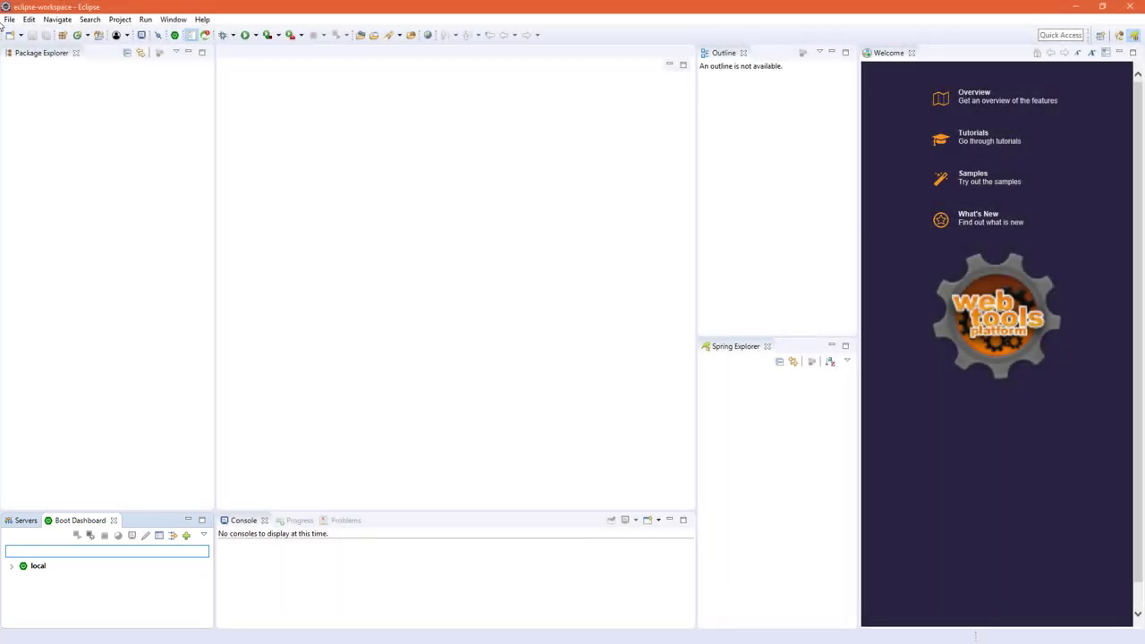
Open the New Spring Starter Project wizard to examine its project settings, and close it without creating a project.
click(9, 20)
mouse_move(78, 36)
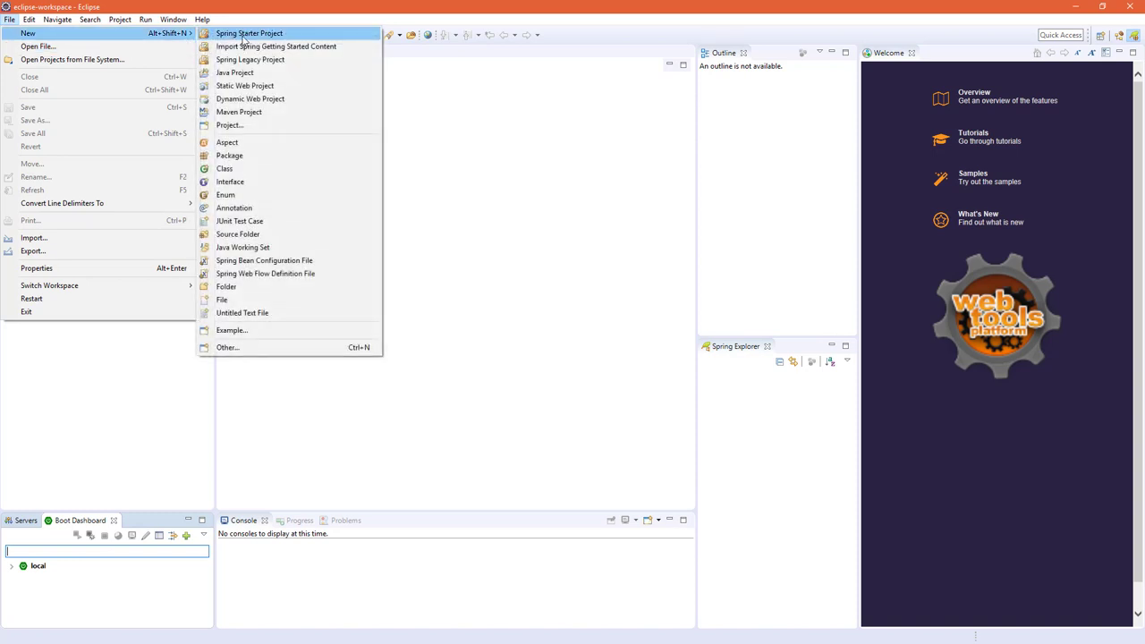
click(271, 37)
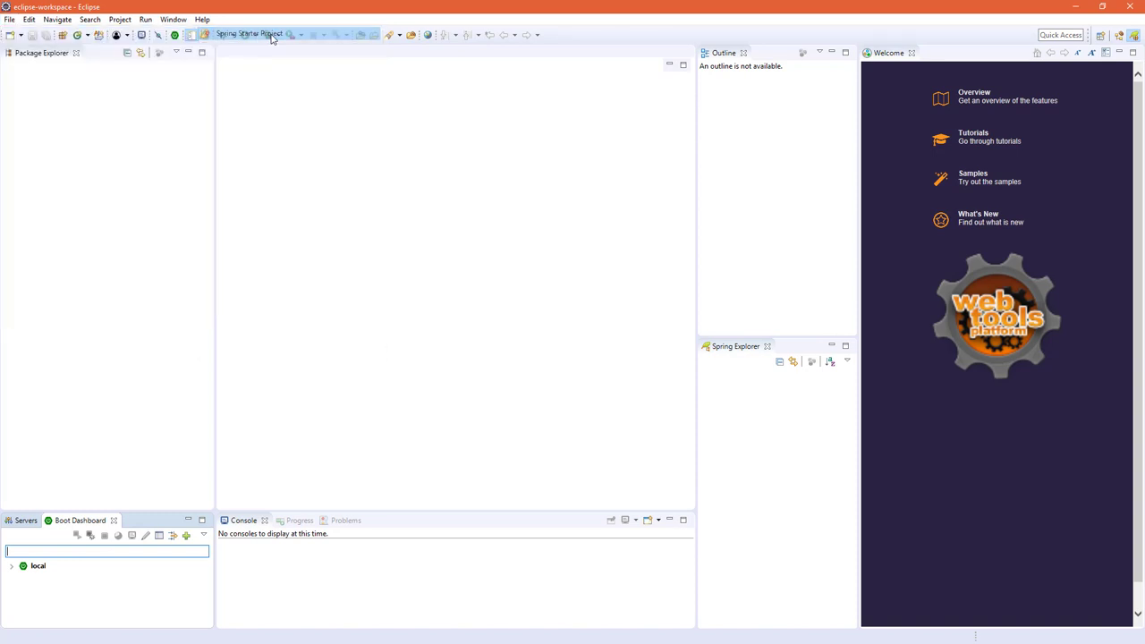
click(524, 121)
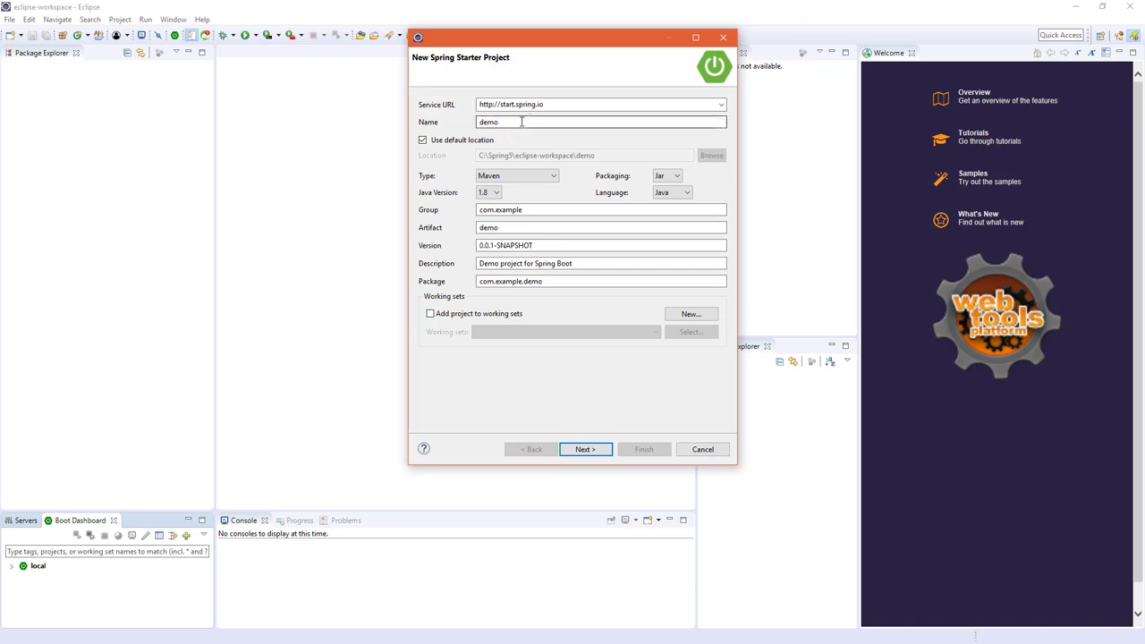
click(696, 452)
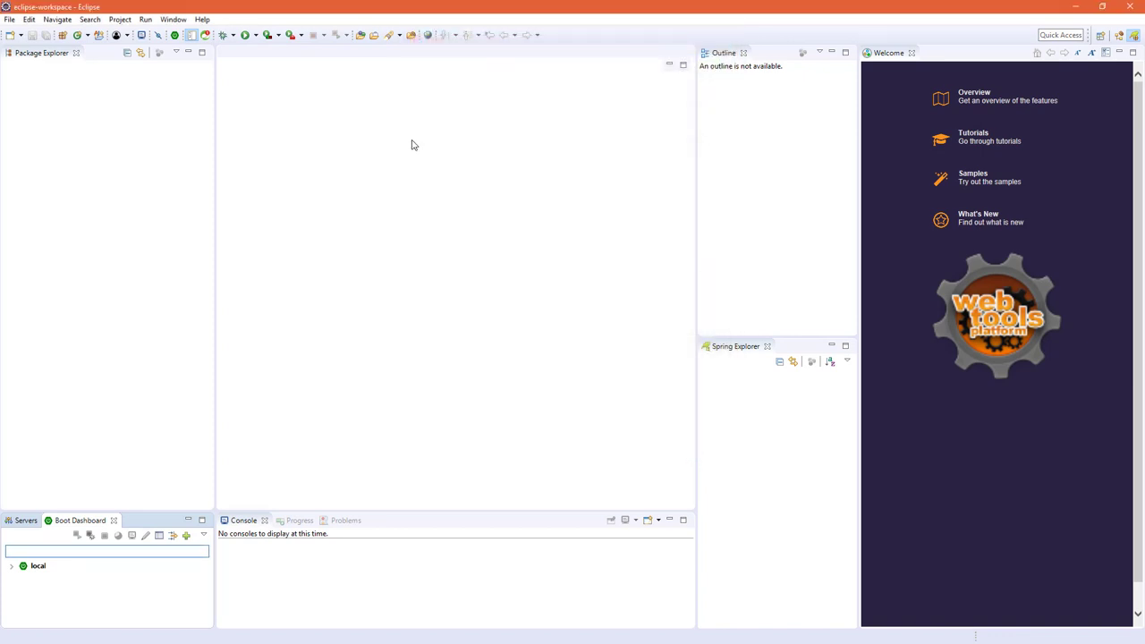